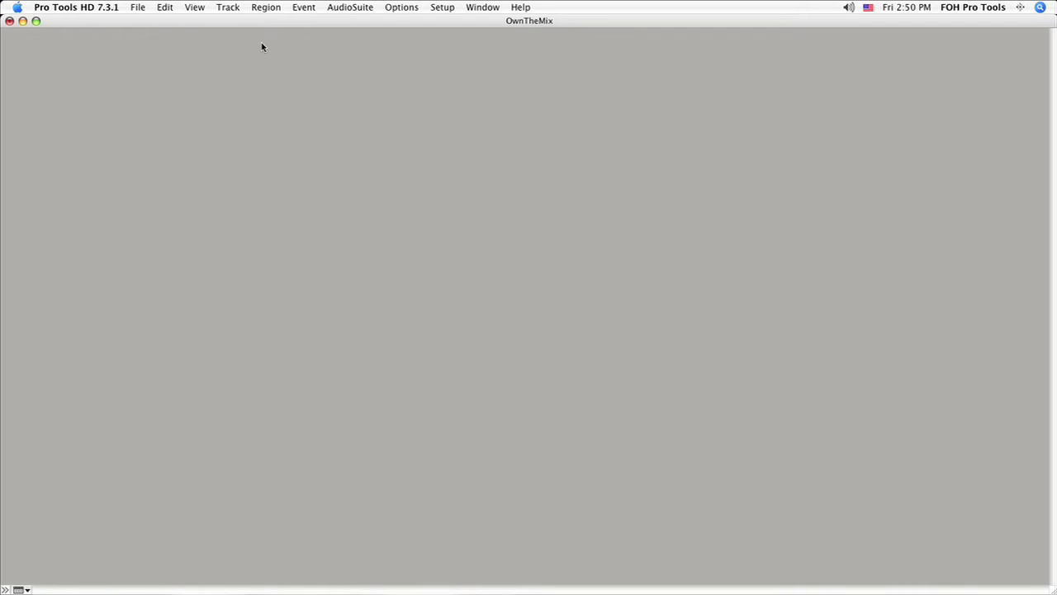
# Create 48 new mono audio tracks in the OwnTheMix session
pyautogui.press('super+shift+n')
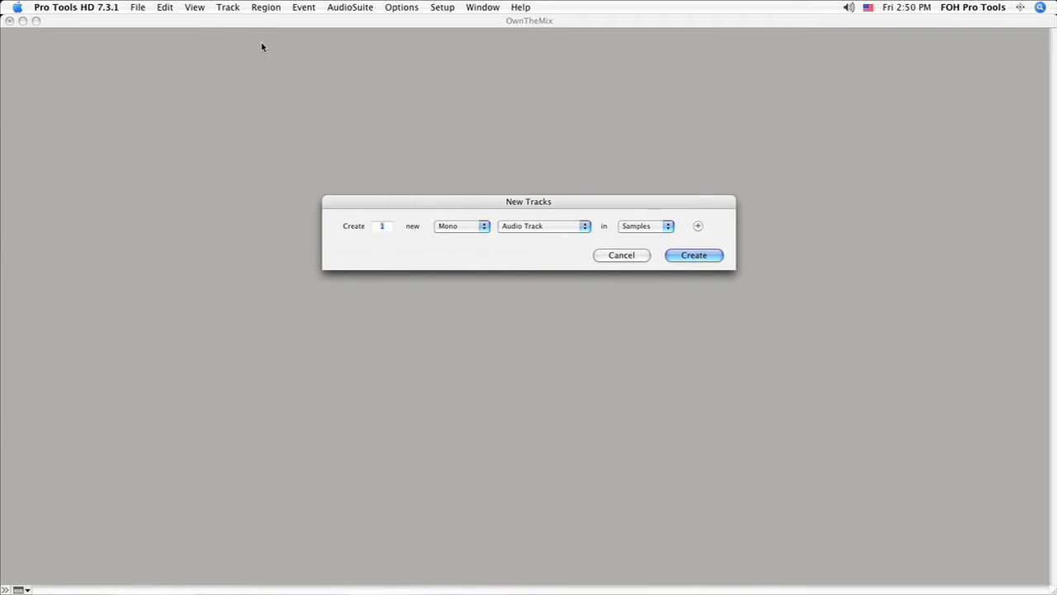
pyautogui.write('48')
pyautogui.press('Return')
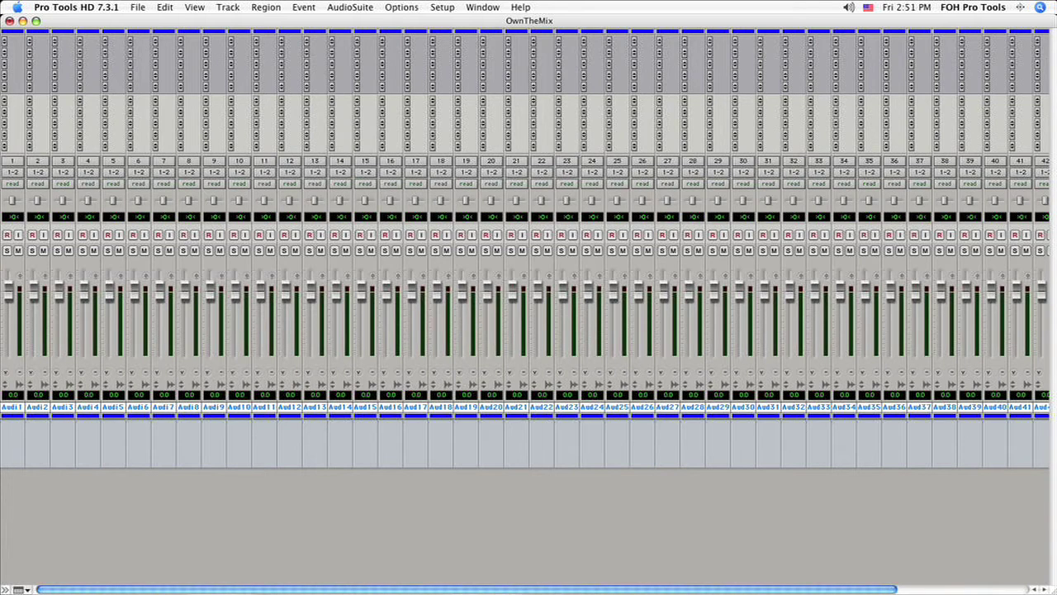
# Cascade mono outputs from interface output 1 so each track gets its own numbered output
pyautogui.click(13, 173)
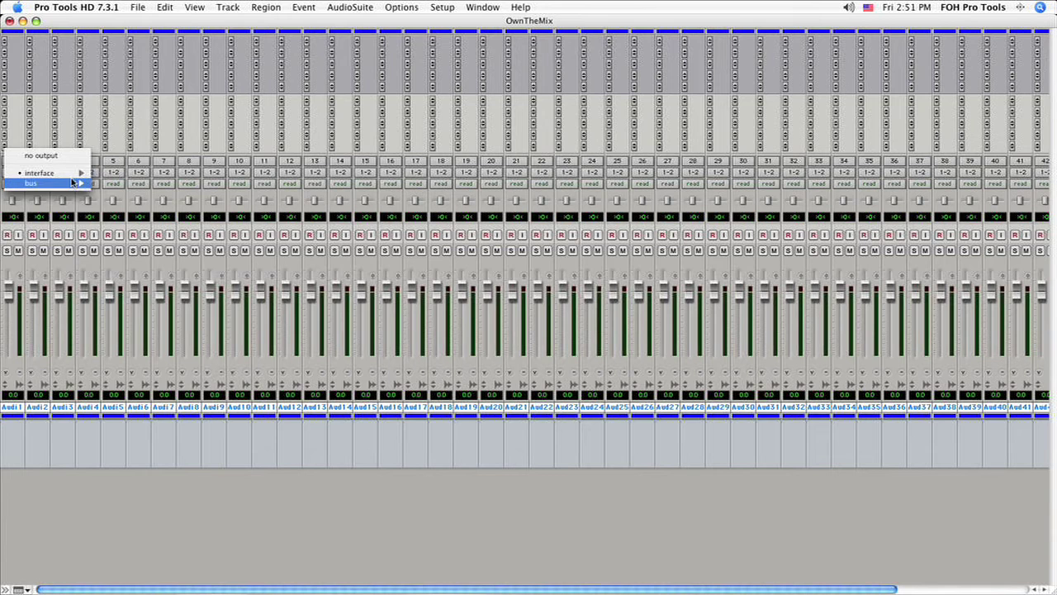
pyautogui.moveTo(84, 175)
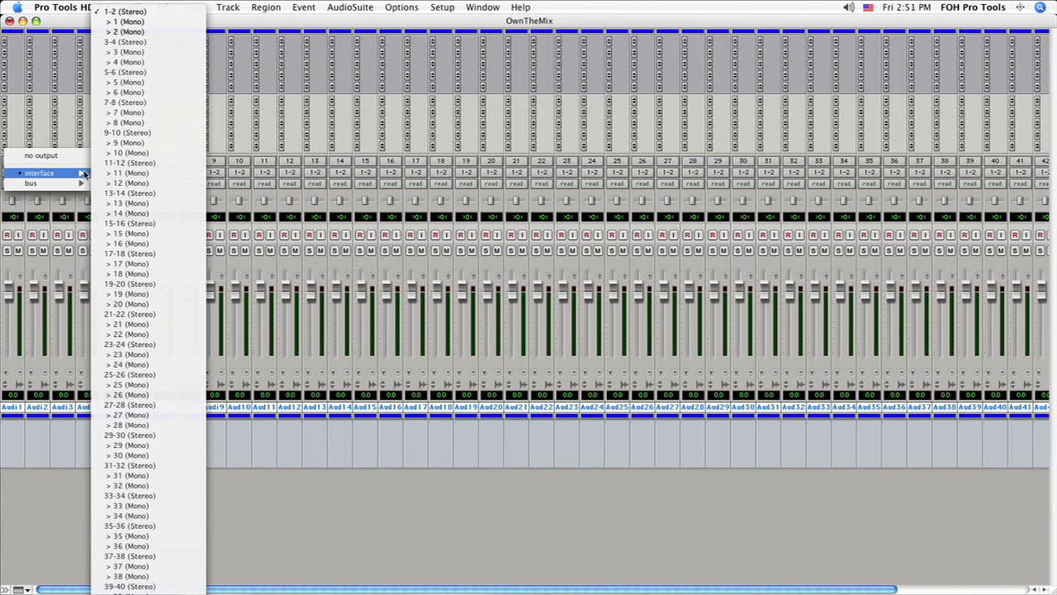
pyautogui.keyDown('alt'); pyautogui.keyDown('super'); pyautogui.click(143, 22); pyautogui.keyUp('super'); pyautogui.keyUp('alt')
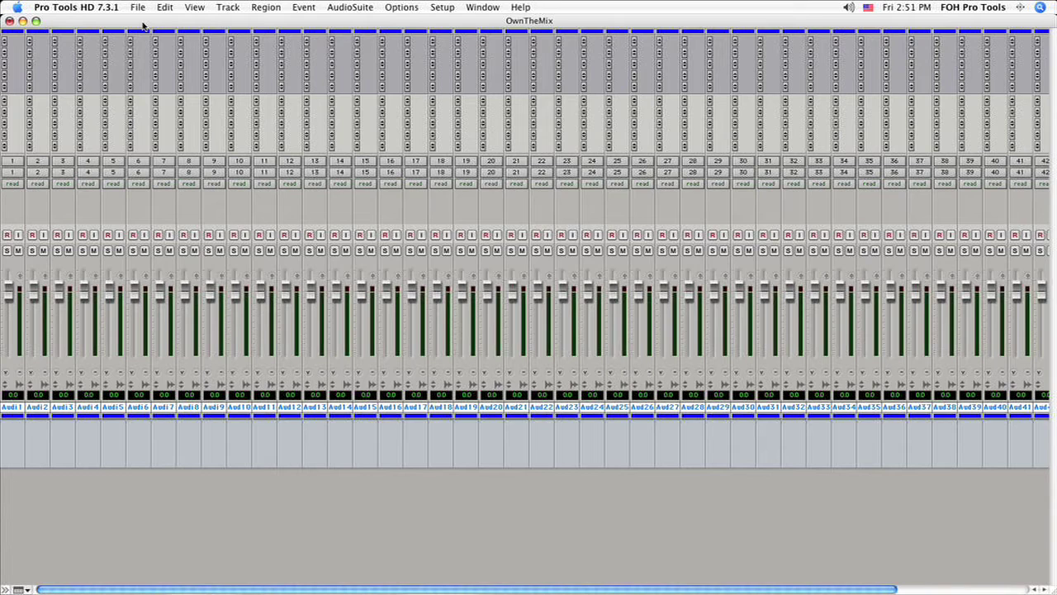
# Create one new stereo audio track, Aud49
pyautogui.press('shift+super+n')
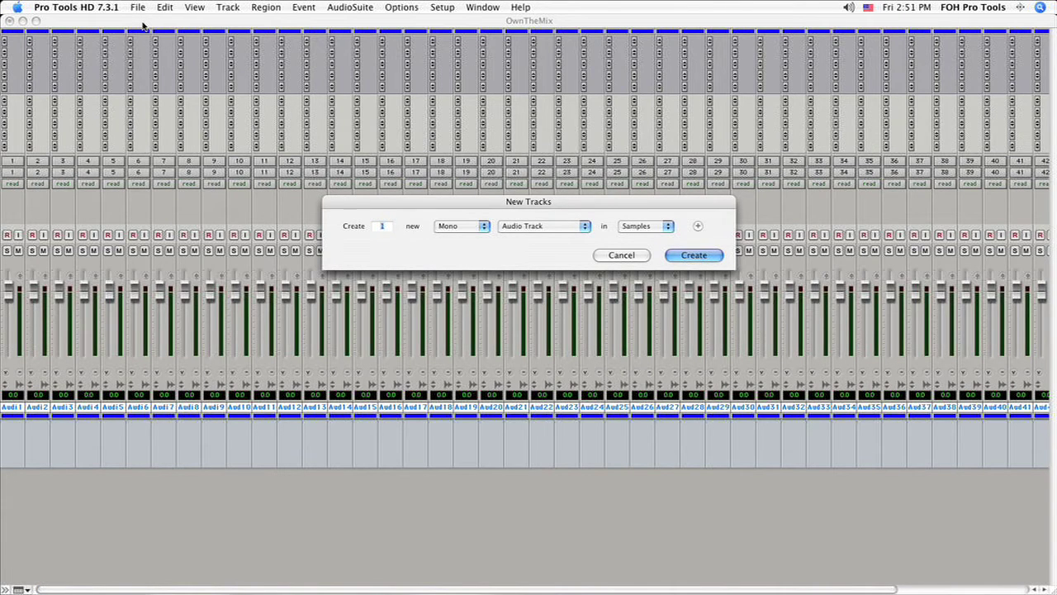
pyautogui.press('super+Right')
pyautogui.press('Return')
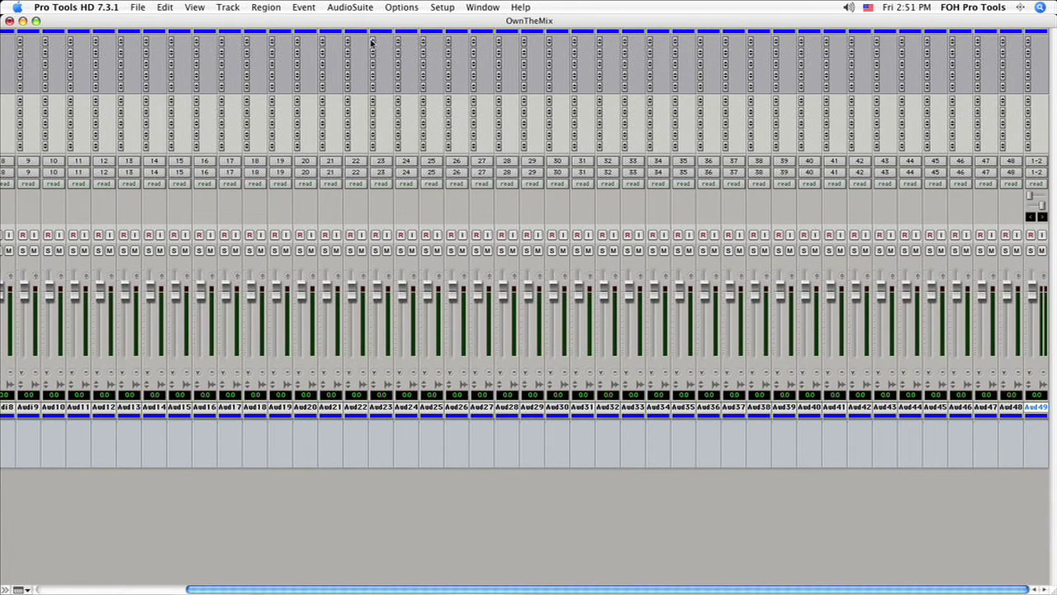
# Set both Aud49's input and output to Assignable 9-10 (Stereo)
pyautogui.click(1036, 162)
pyautogui.moveTo(1037, 165)
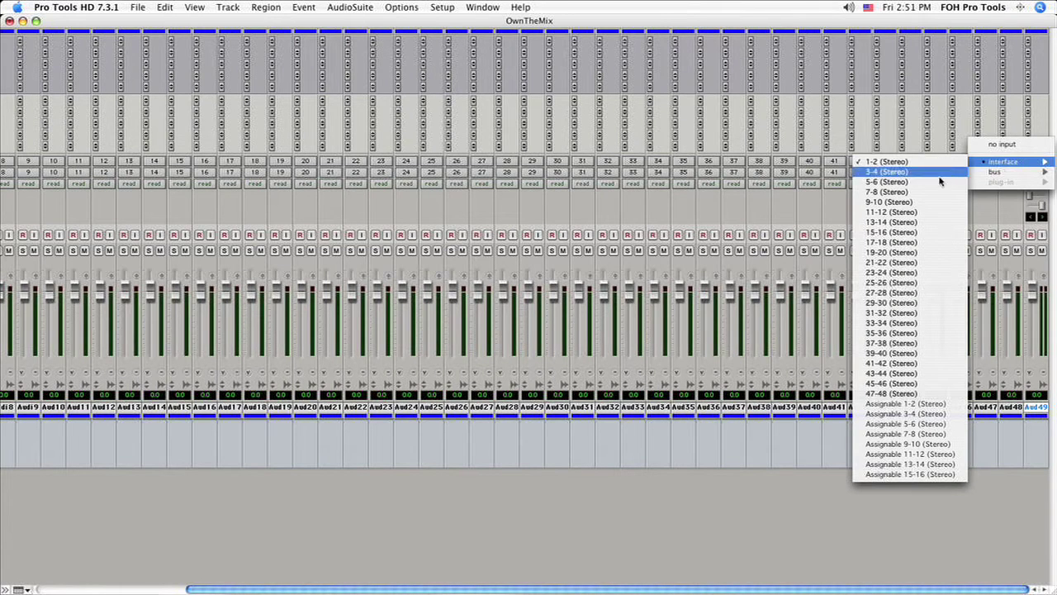
pyautogui.click(915, 445)
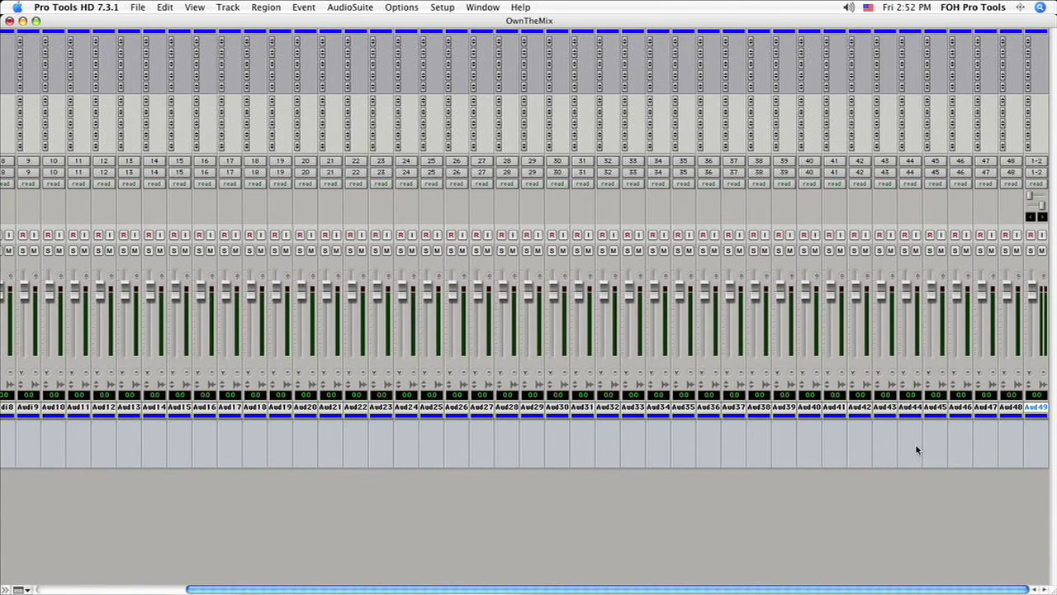
pyautogui.click(1038, 171)
pyautogui.moveTo(1039, 178)
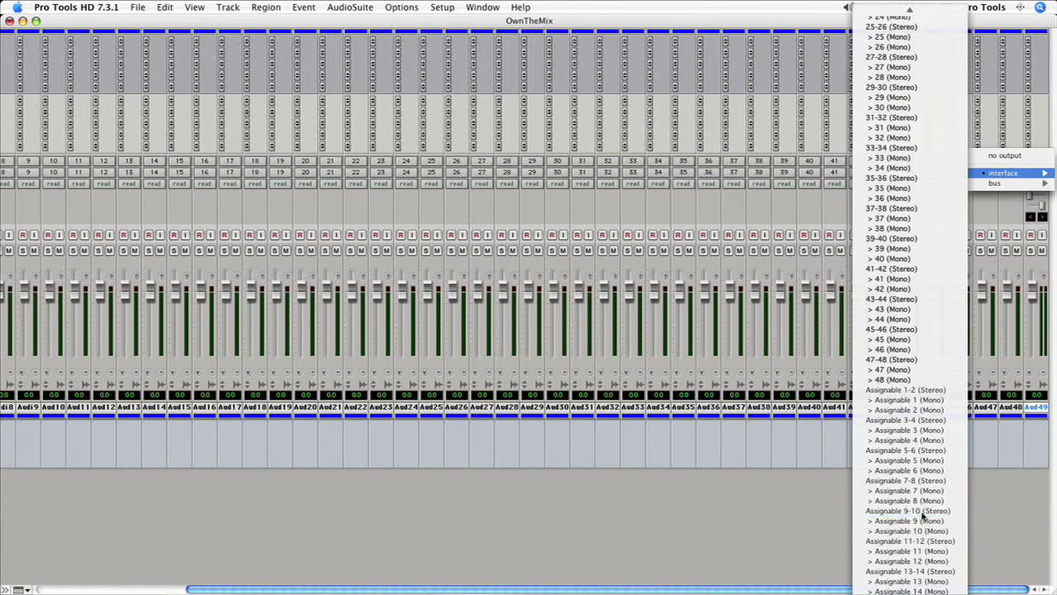
pyautogui.click(922, 518)
pyautogui.hscroll(-1, 924, 512)
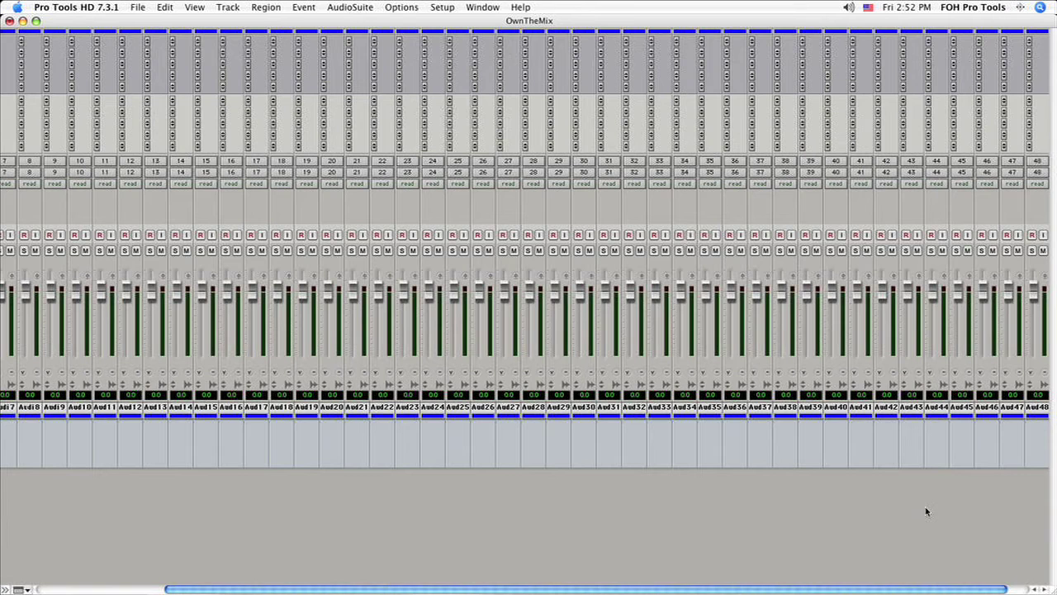
# Add four new mono audio tracks, Aud50 to Aud53
pyautogui.press('shift+super+n')
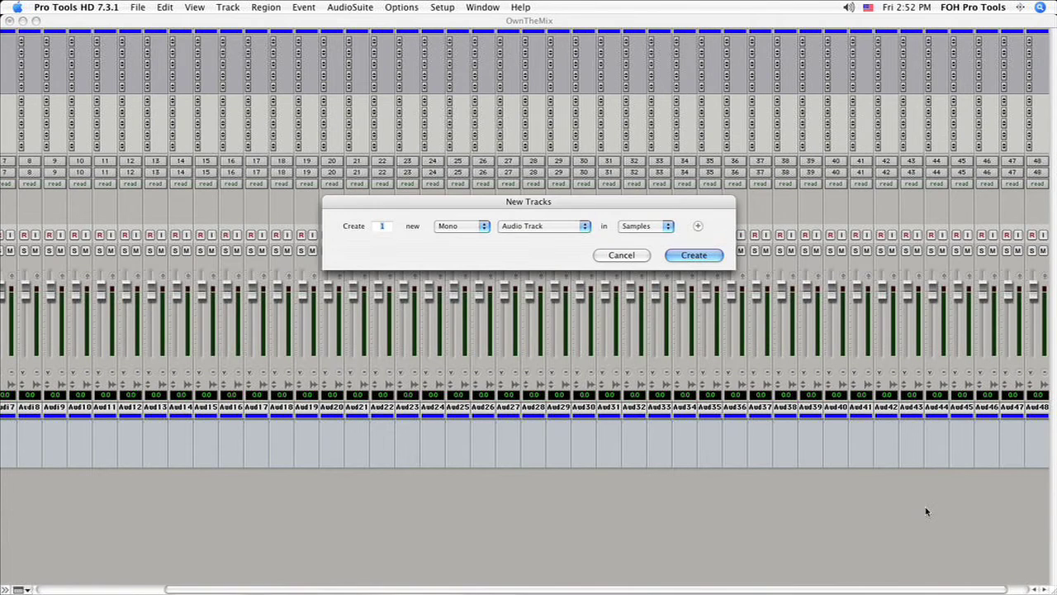
pyautogui.write('4')
pyautogui.press('Return')
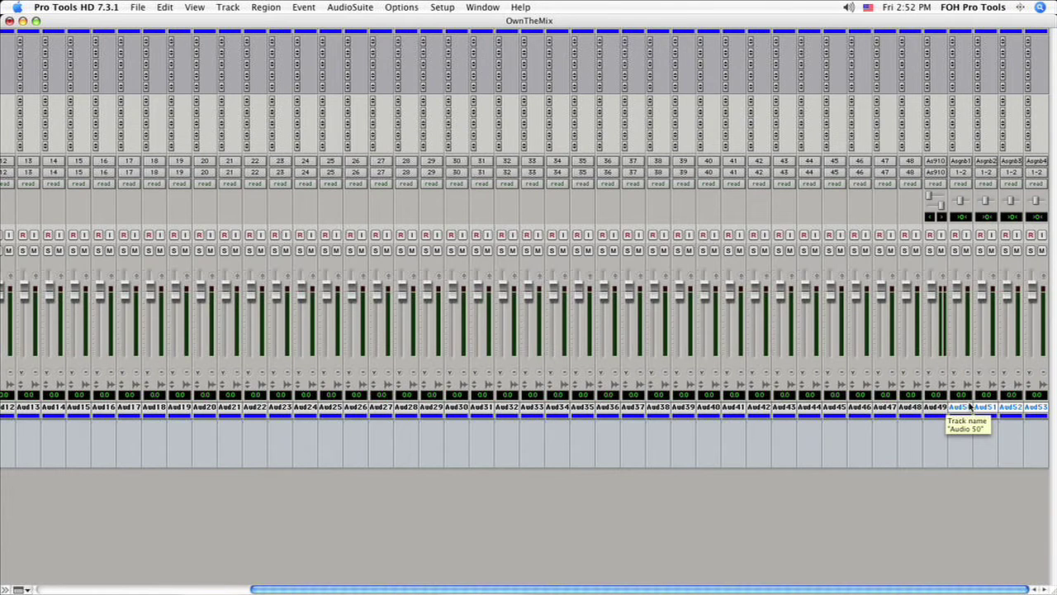
# Cascade the new tracks' outputs from Assignable 1 (Mono) so Aud50–Aud53 use Assignable 1–4
pyautogui.click(962, 175)
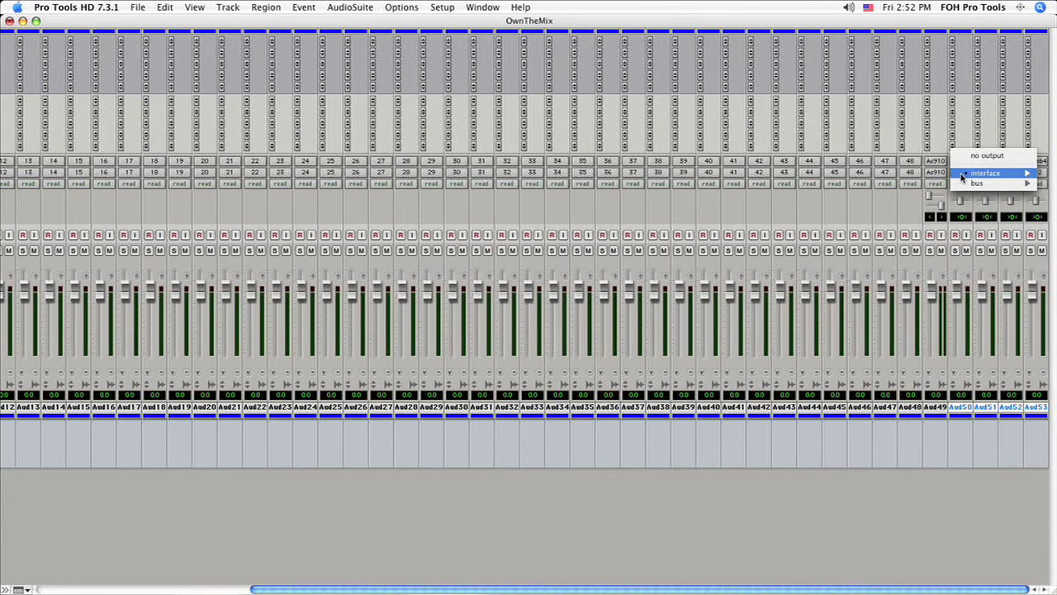
pyautogui.moveTo(962, 175)
pyautogui.moveTo(904, 588)
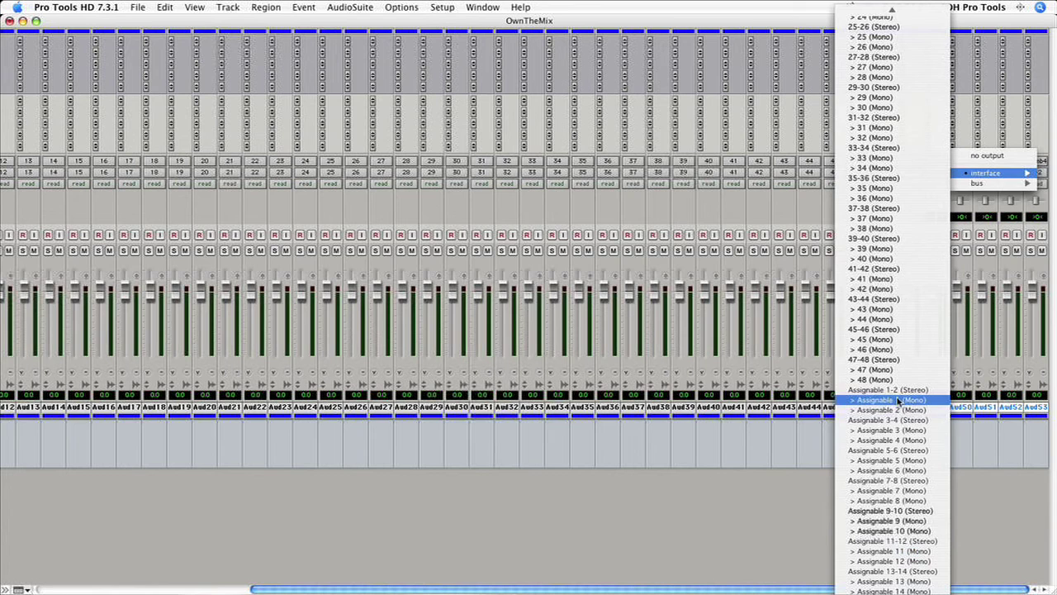
pyautogui.click(898, 400)
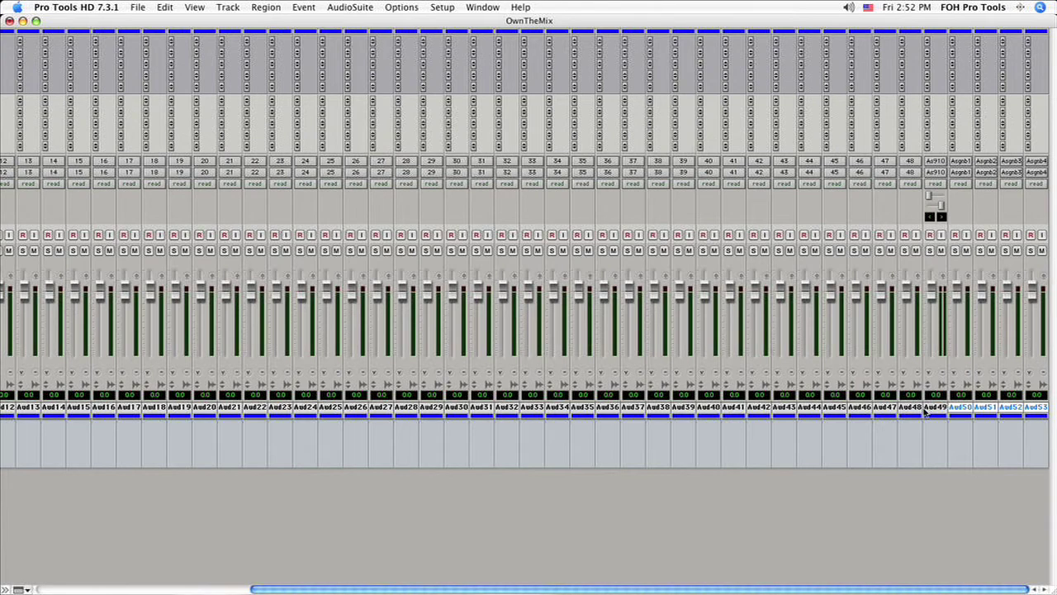
pyautogui.hscroll(-10, 921, 412)
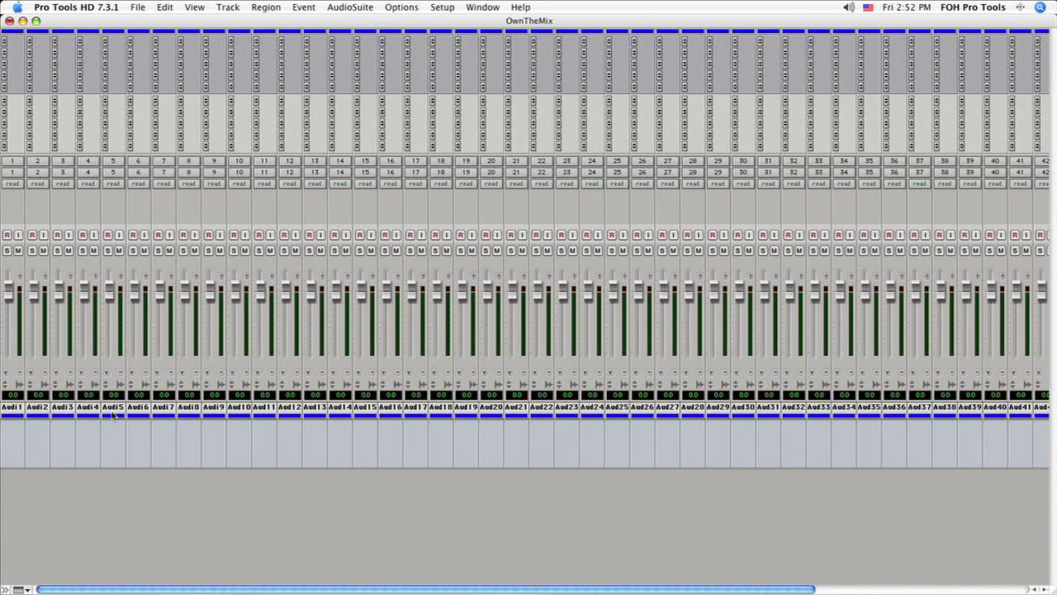
# Rename track 1 to Kick and track 2 to Snare, leaving Audio 3 unchanged
pyautogui.doubleClick(14, 408)
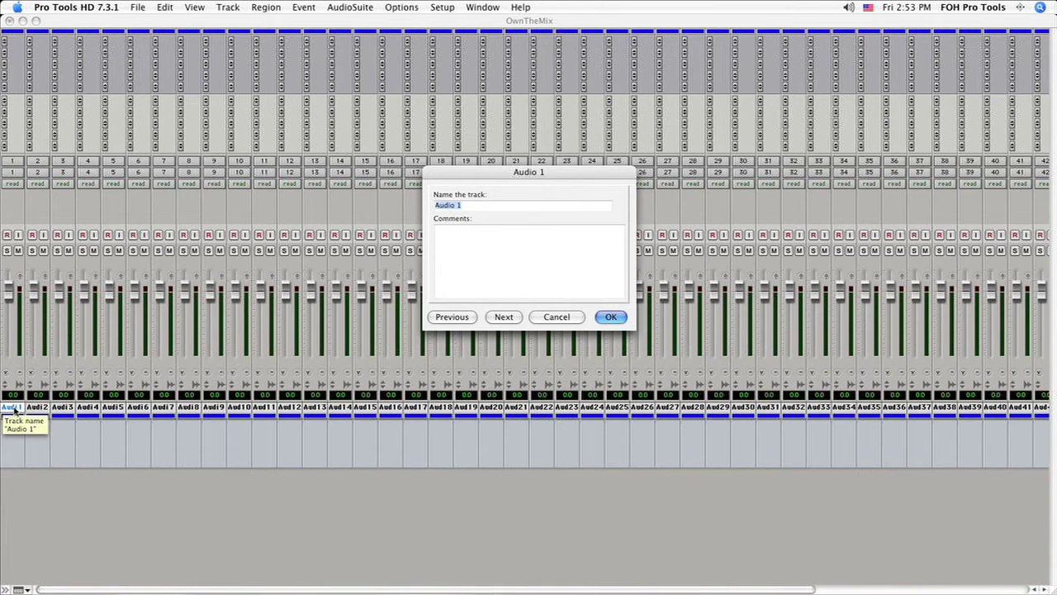
pyautogui.write('Kick')
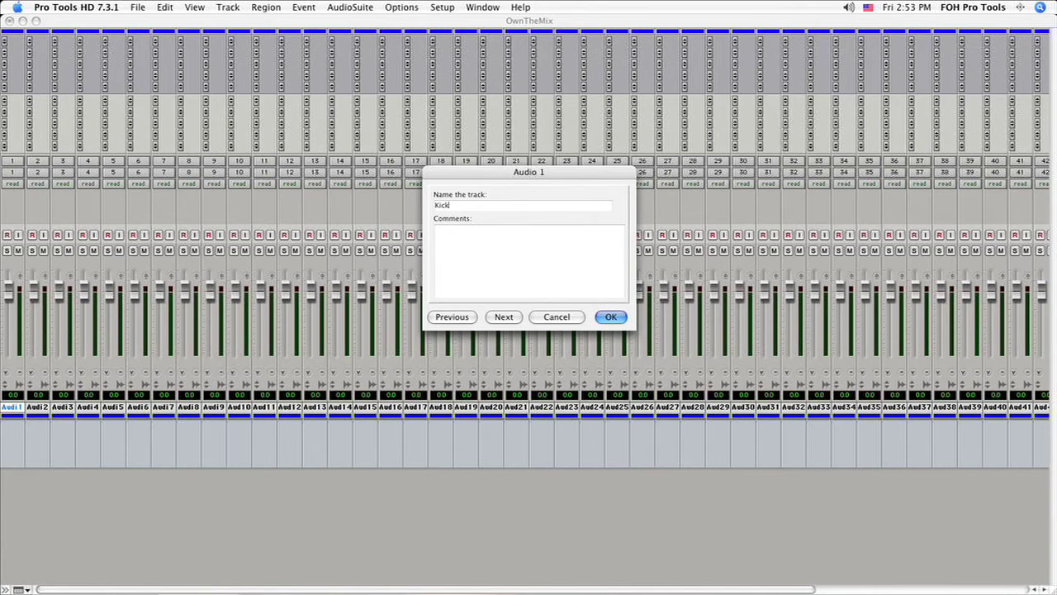
pyautogui.press('super+Right')
pyautogui.write('Snare')
pyautogui.press('super+Right')
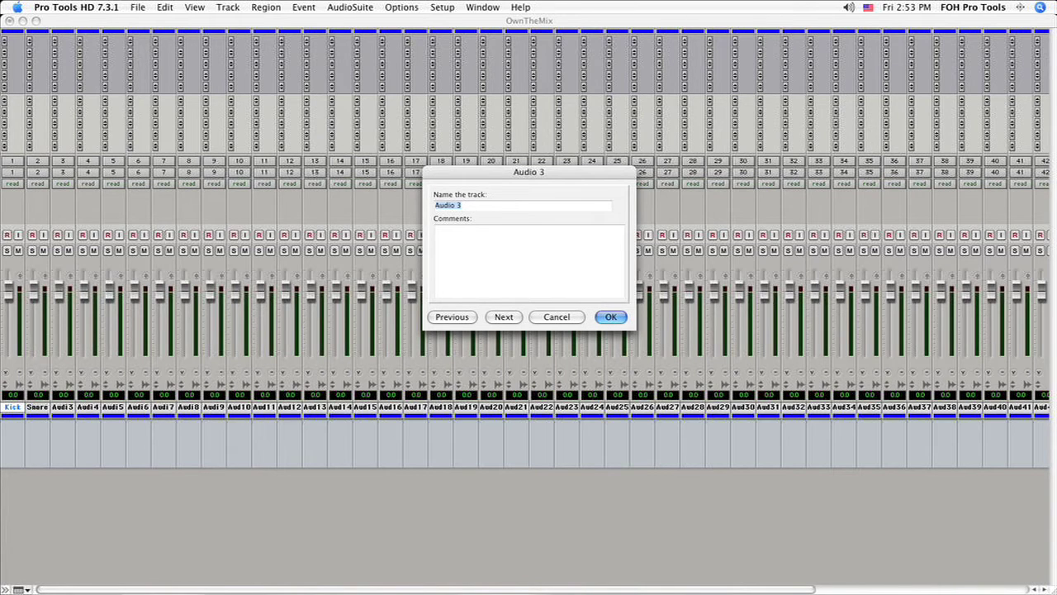
pyautogui.press('Return')
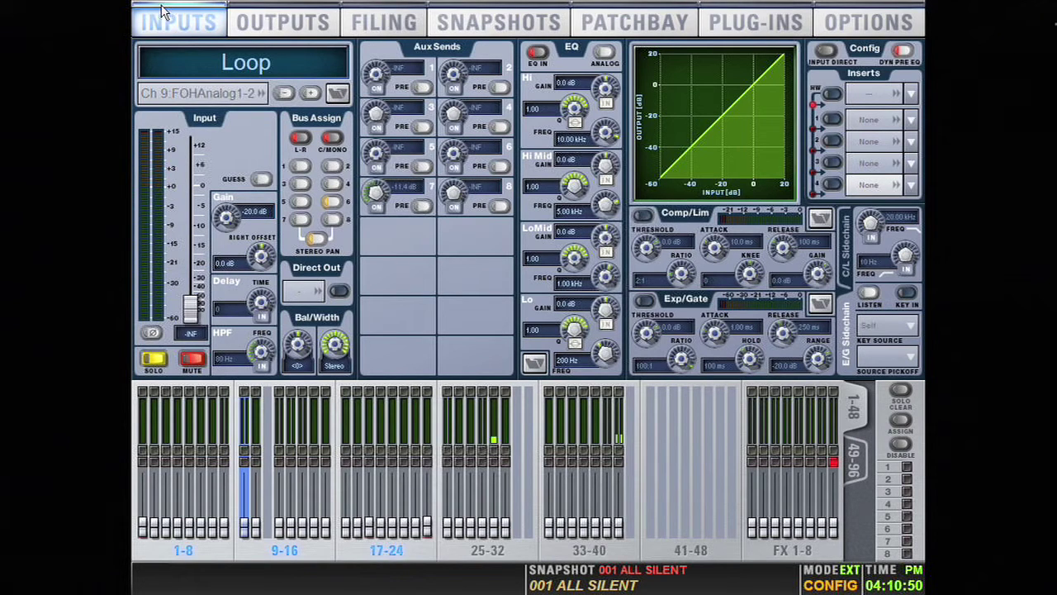
# Patch the Loop channel's direct out to Pro Tools HDx1 outputs 1 and 2, and switch it on
pyautogui.click(307, 294)
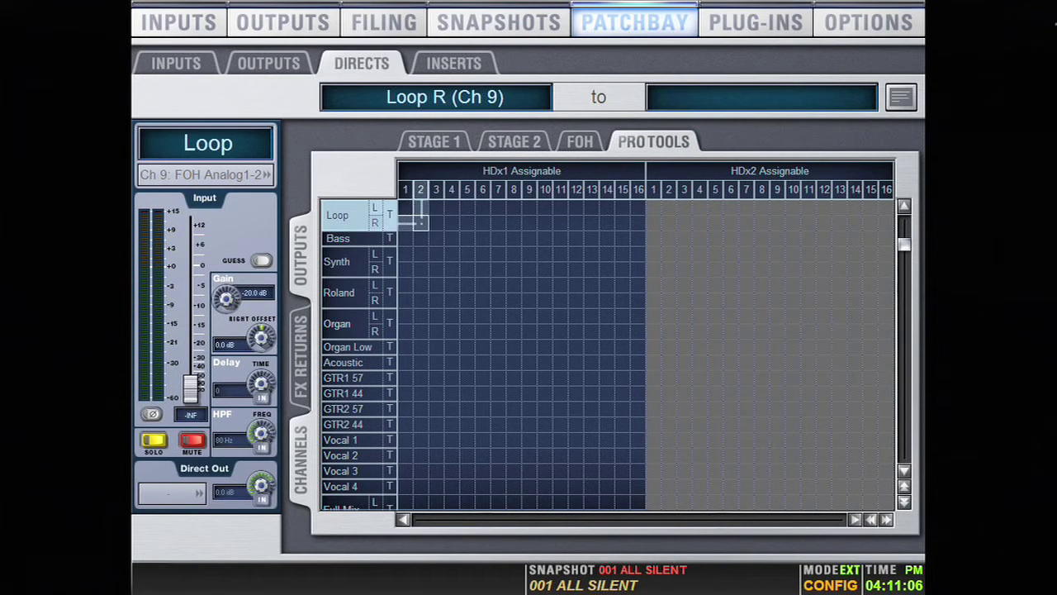
pyautogui.click(420, 221)
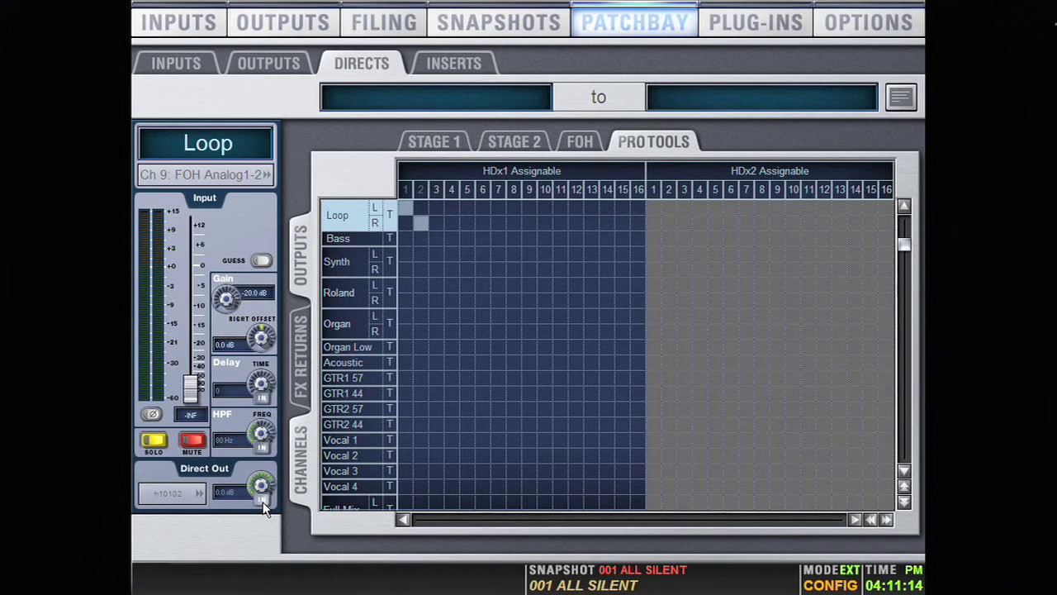
pyautogui.press('F1')
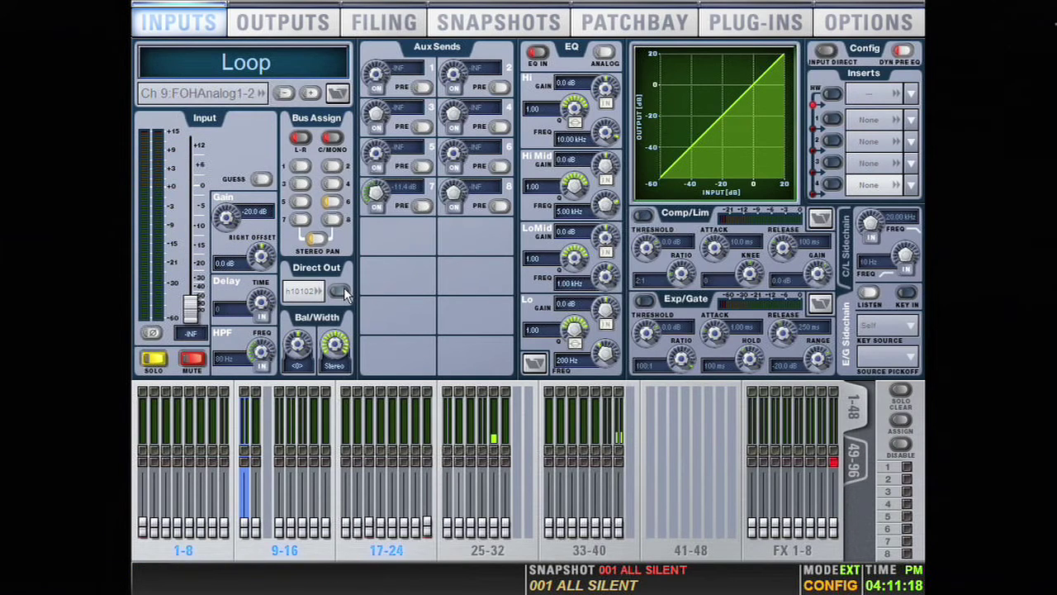
pyautogui.click(341, 294)
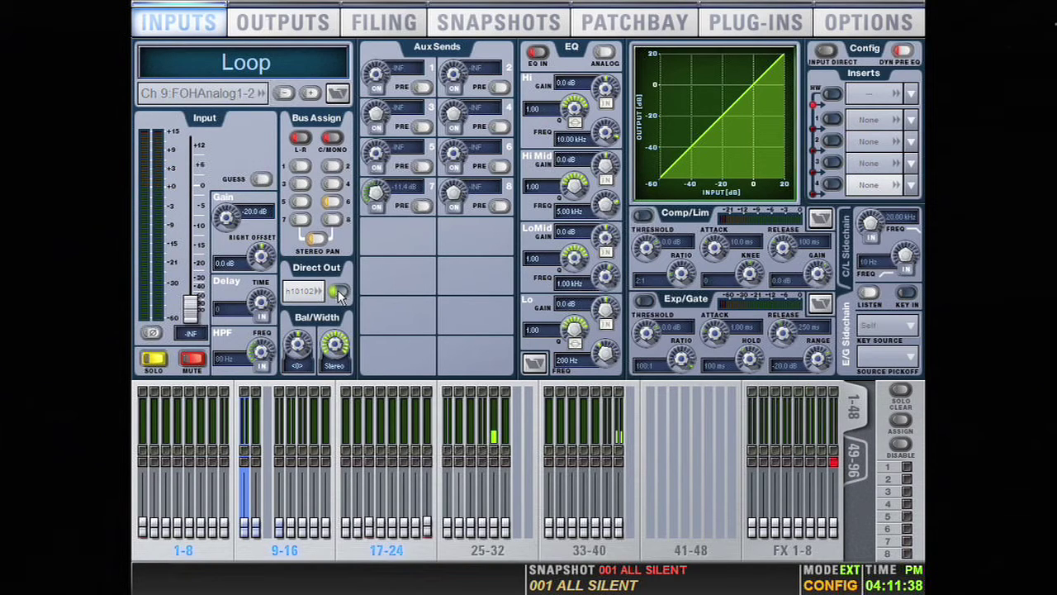
pyautogui.click(213, 96)
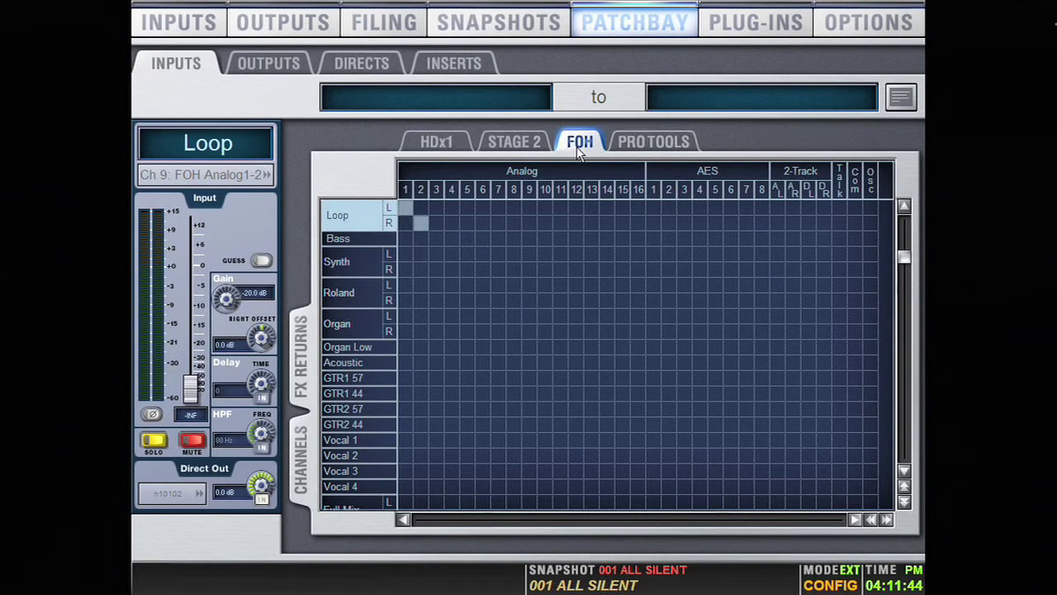
# Patch the Loop channel's inputs to Pro Tools HDx1 inputs 1–2 for playback
pyautogui.click(623, 143)
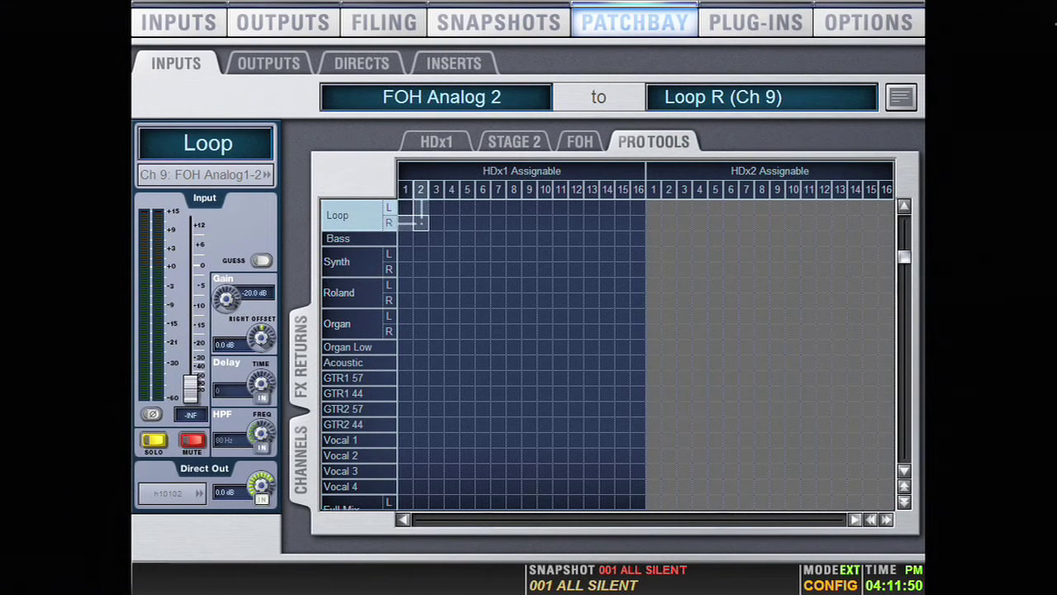
pyautogui.click(420, 221)
pyautogui.press('Return')
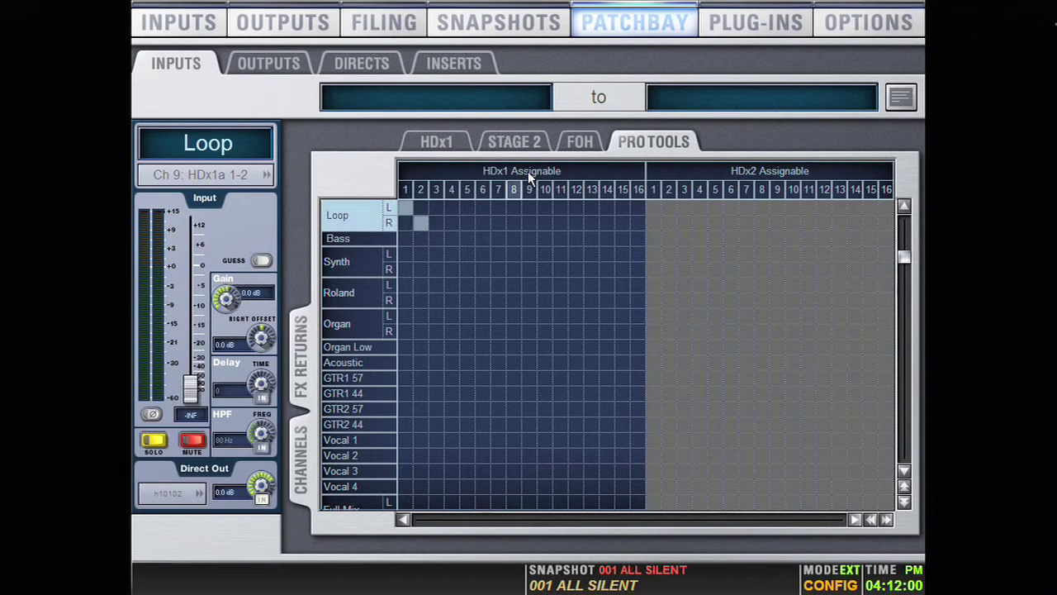
# Restore the Loop channel's inputs to FOH Analog 1–2
pyautogui.click(580, 143)
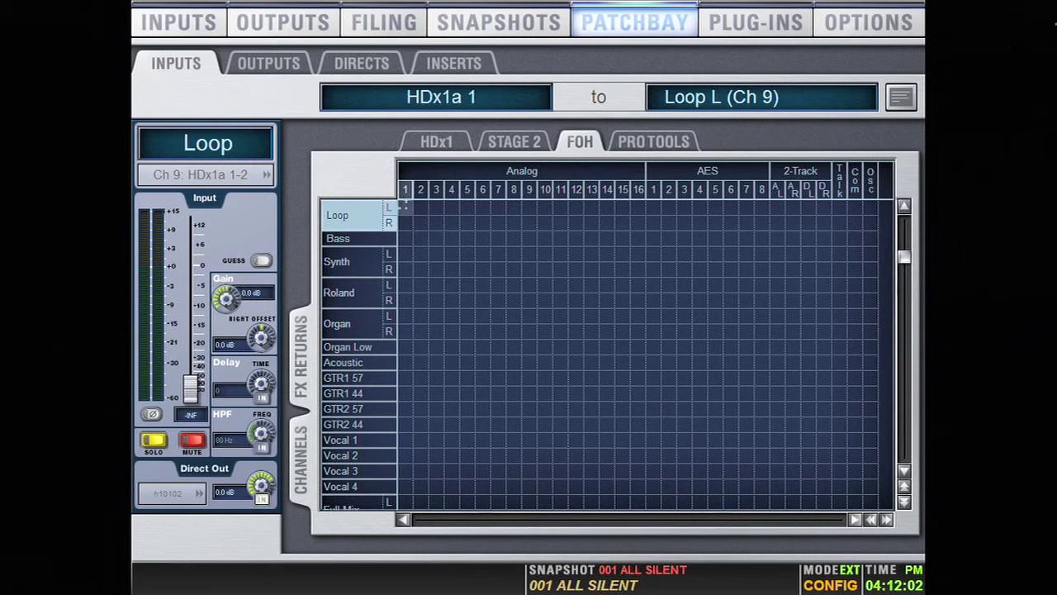
pyautogui.click(420, 223)
pyautogui.press('Return')
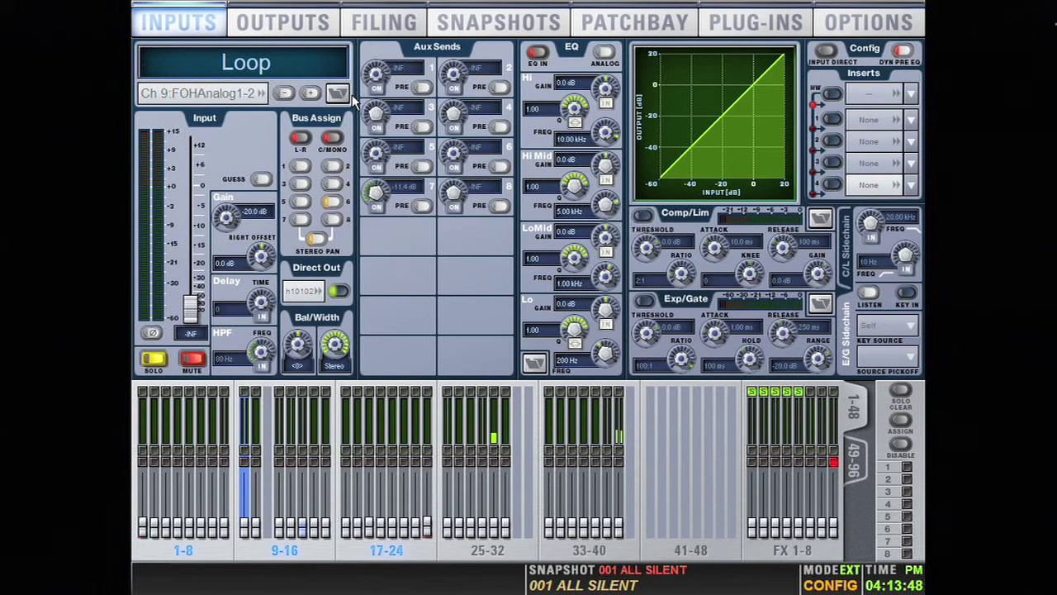
# Patch CD Top L and R outputs to Pro Tools HDx1 outputs 9 and 10
pyautogui.press('Tab')
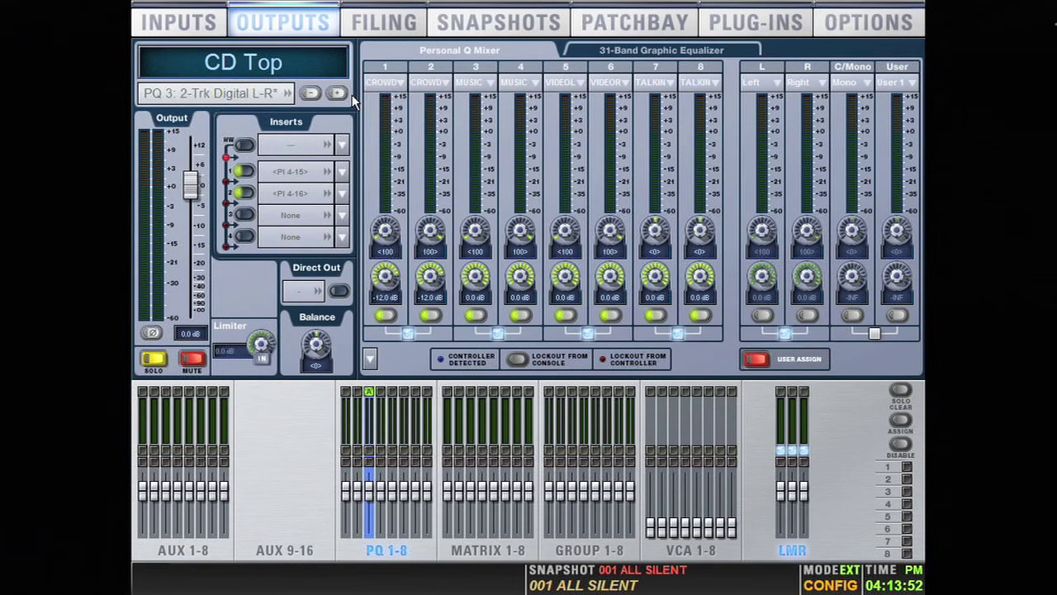
pyautogui.click(233, 99)
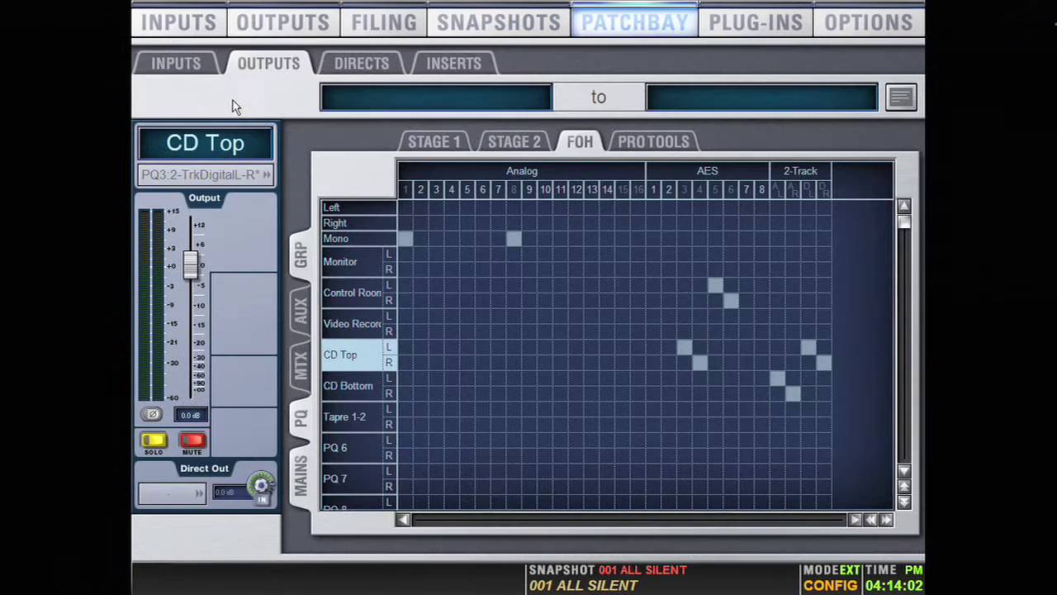
pyautogui.click(641, 143)
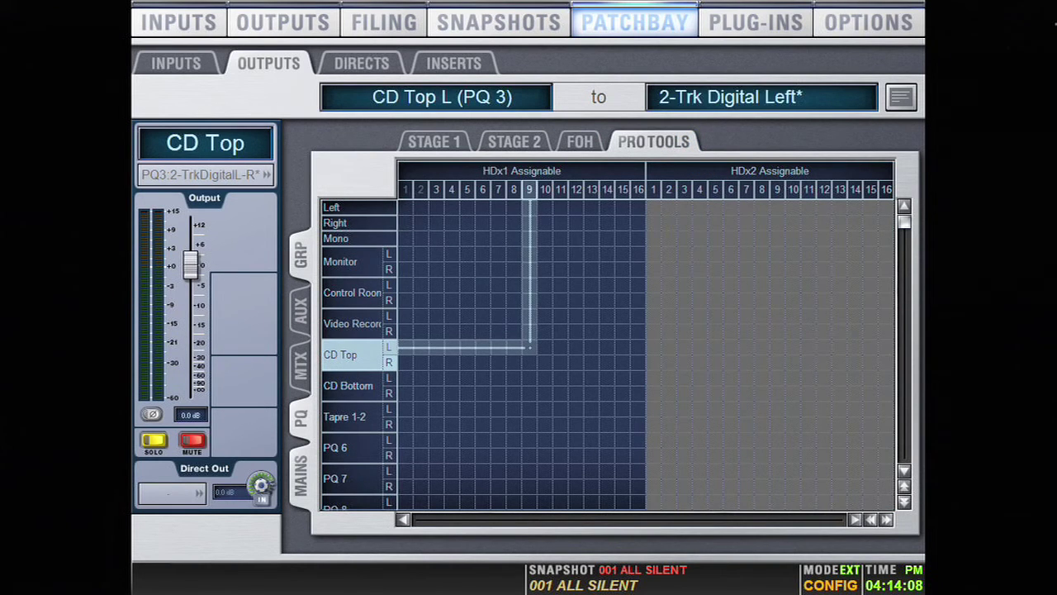
pyautogui.click(530, 347)
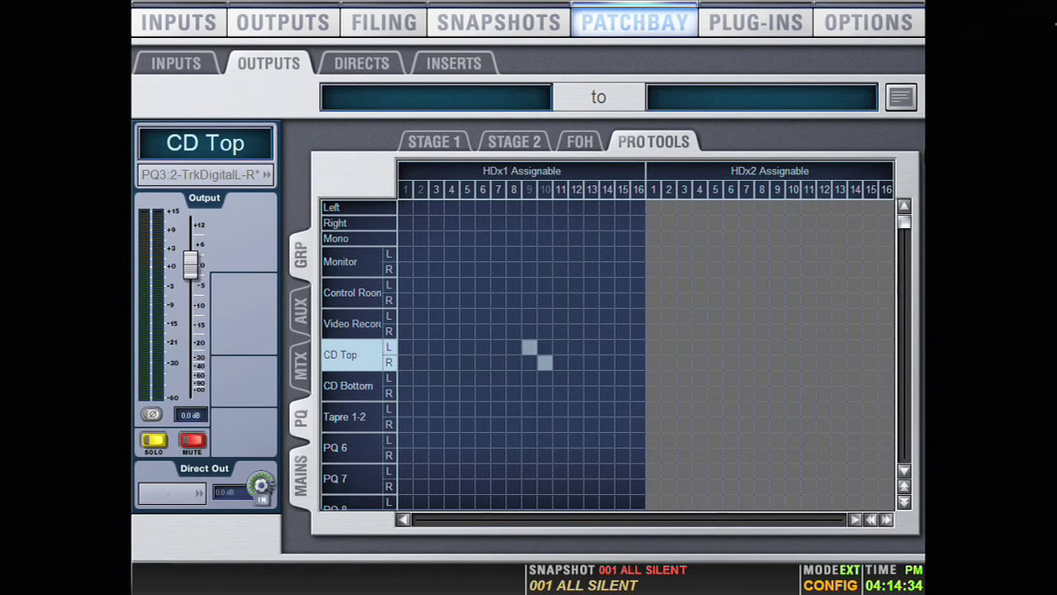
pyautogui.click(892, 8)
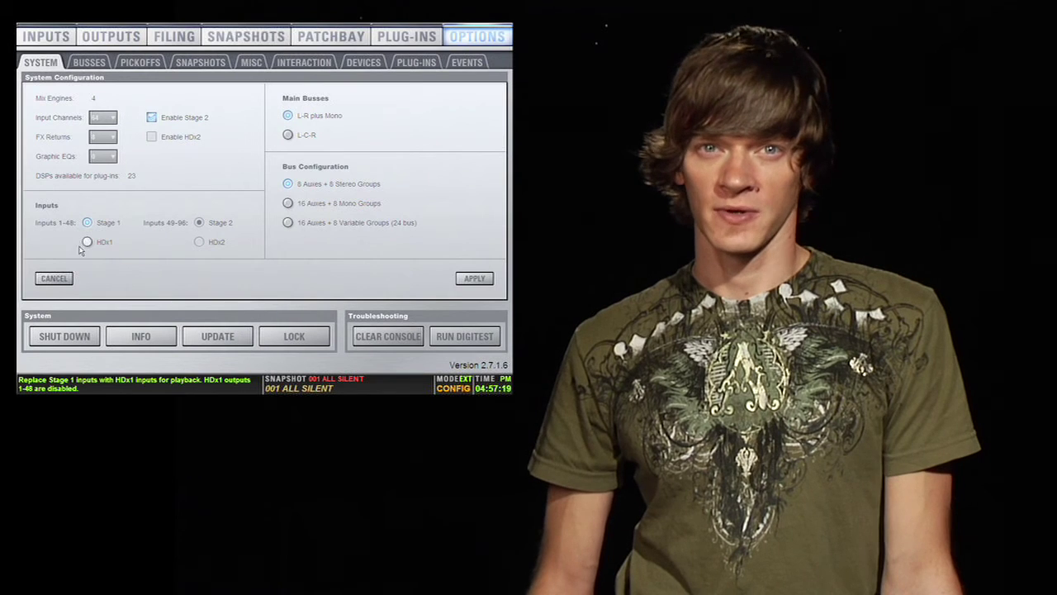
# Apply Stage 1 as the source for inputs 1–48 and carry HDx1 gain changes back to Stage inputs
pyautogui.click(478, 280)
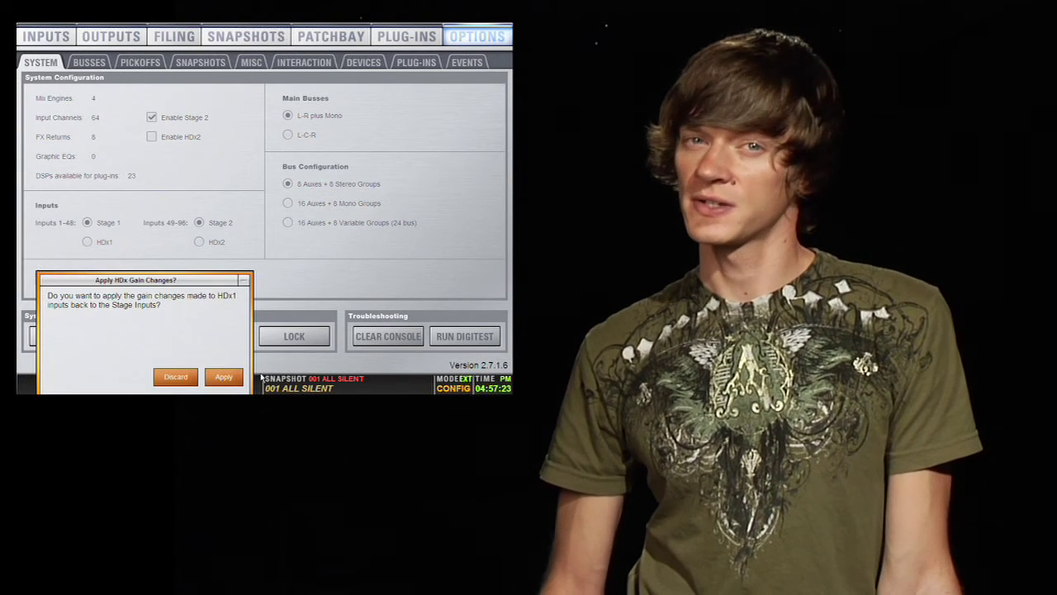
pyautogui.click(216, 378)
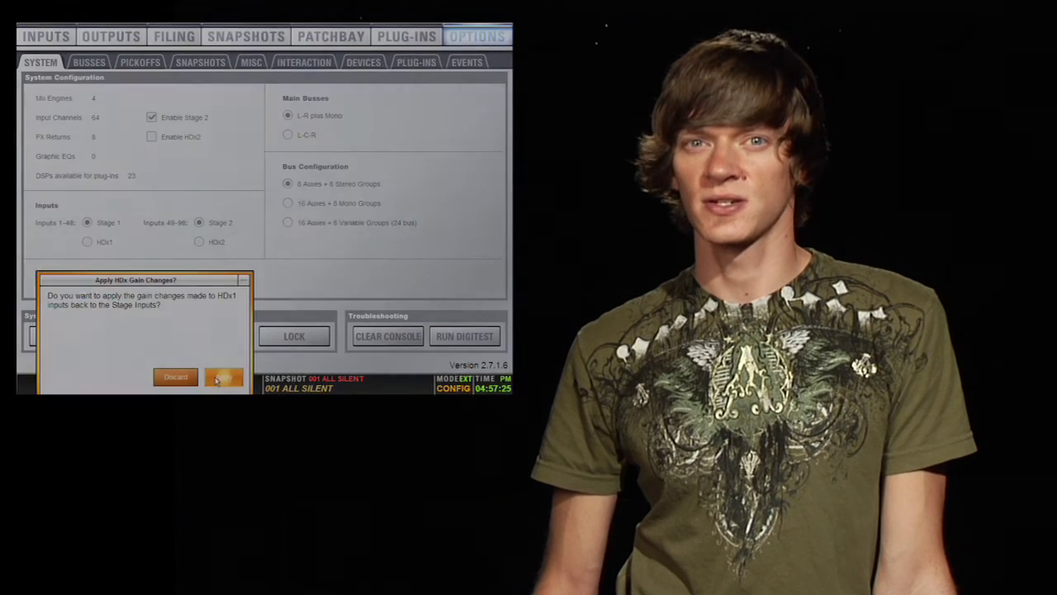